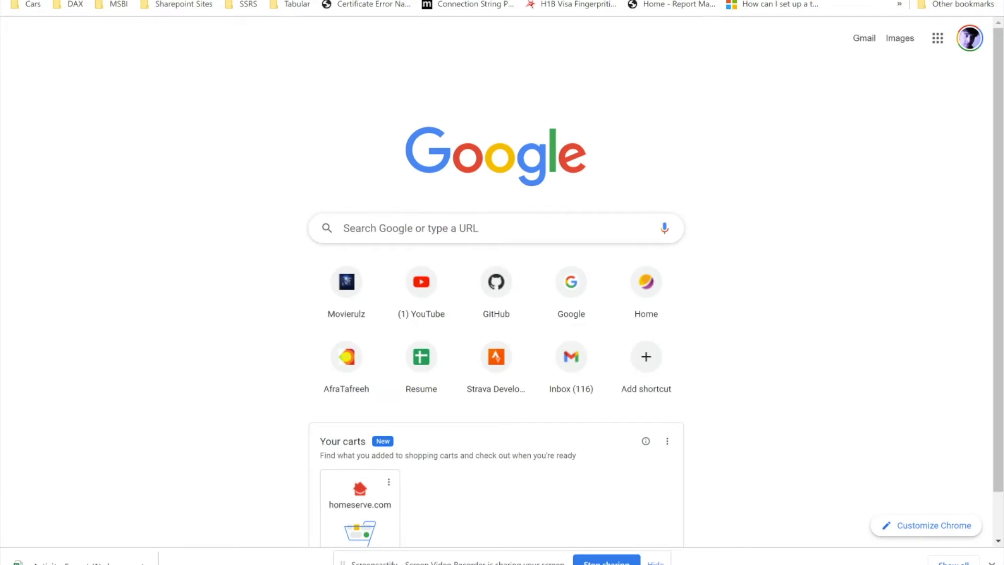
- Switch to the Strava_Activity report in Power BI Desktop and remove the table visual from the report page
mouse_move(722, 544)
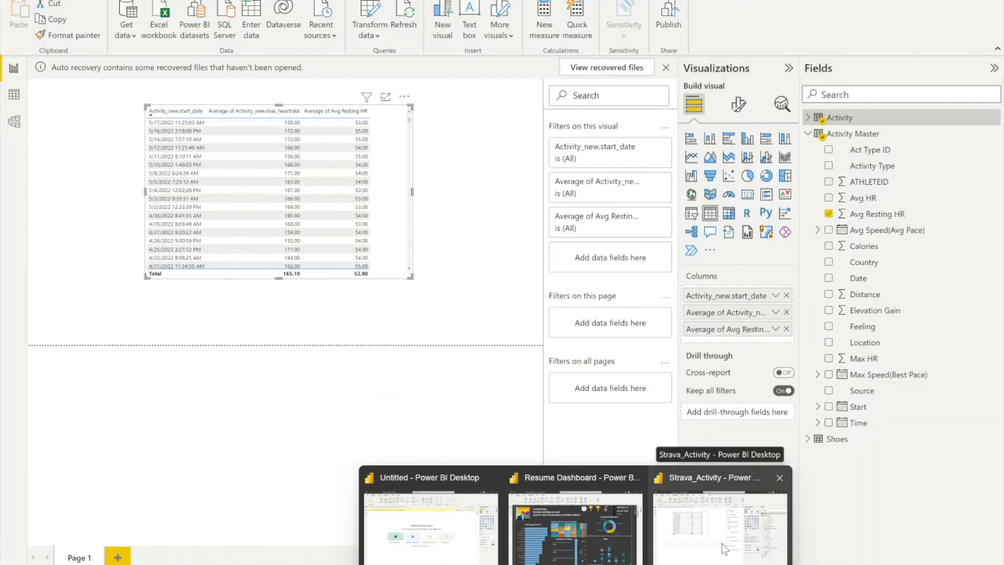
click(722, 544)
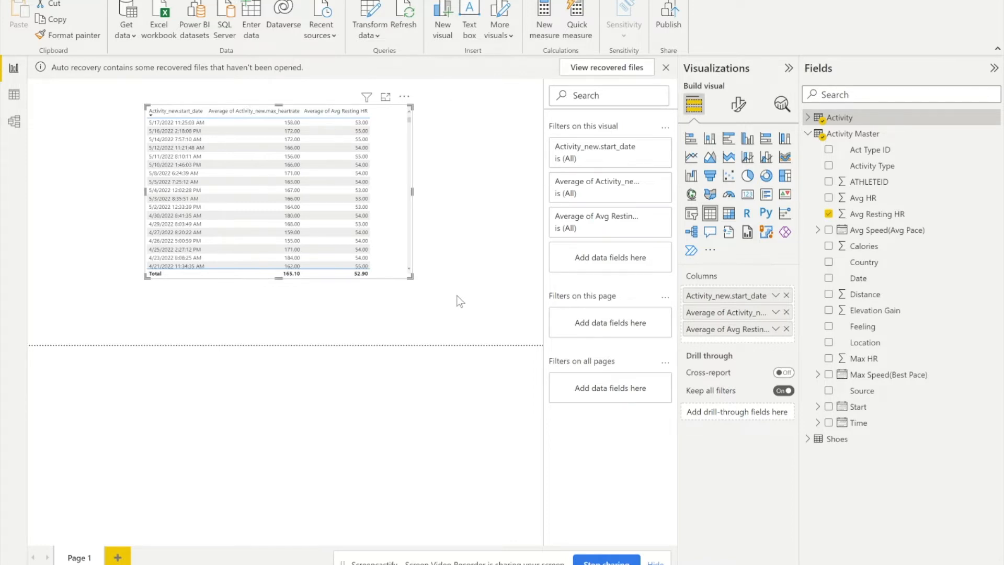
click(405, 96)
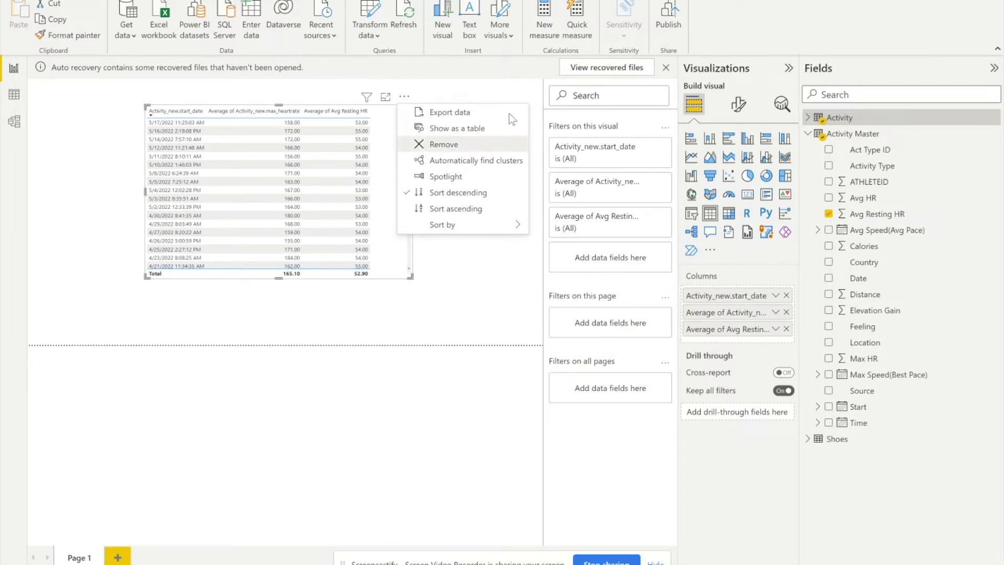
click(449, 145)
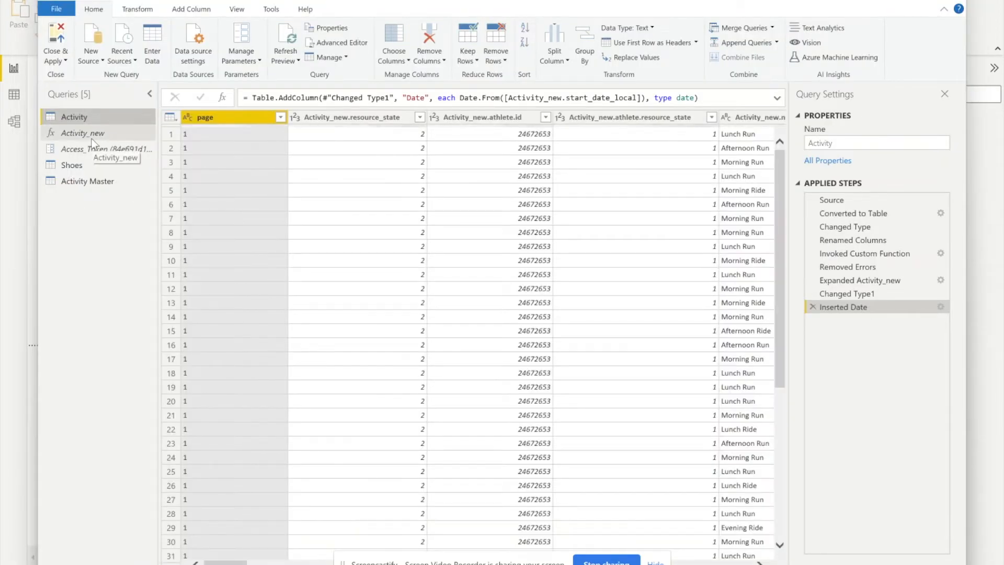
- Examine the M code of the Activity_new function, including its pagen parameter, Strava request and column transformations, and leave it without changes
click(92, 138)
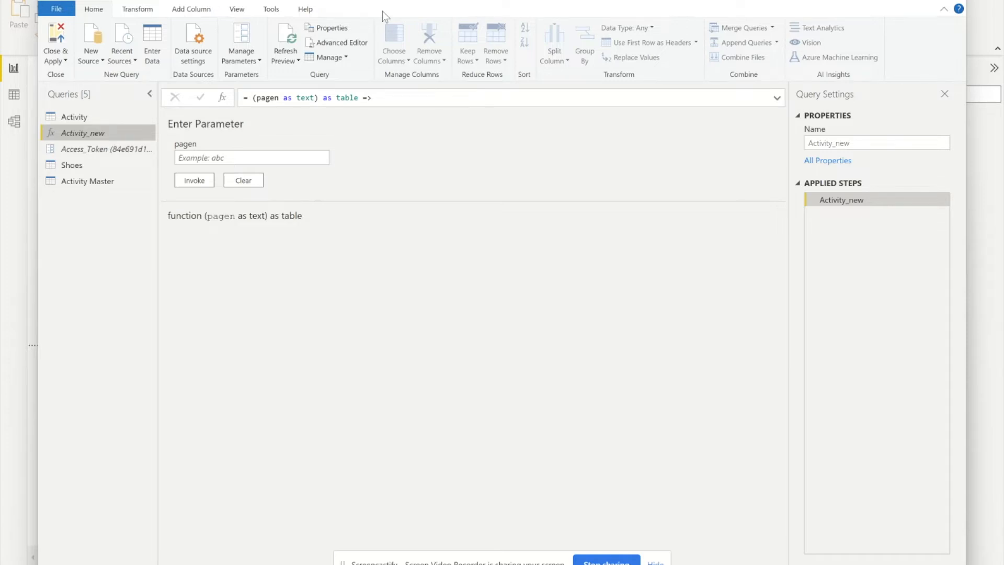
click(352, 49)
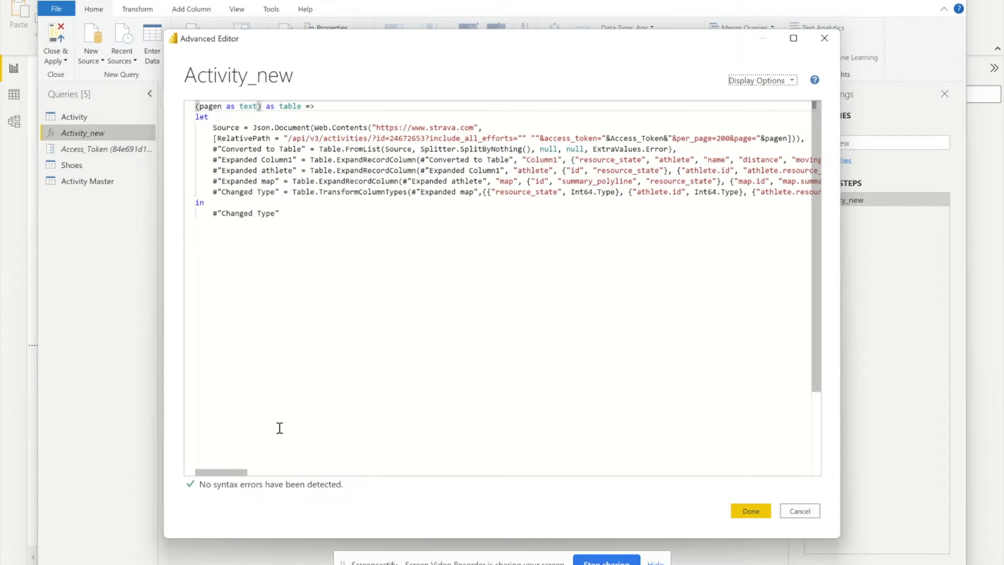
click(295, 191)
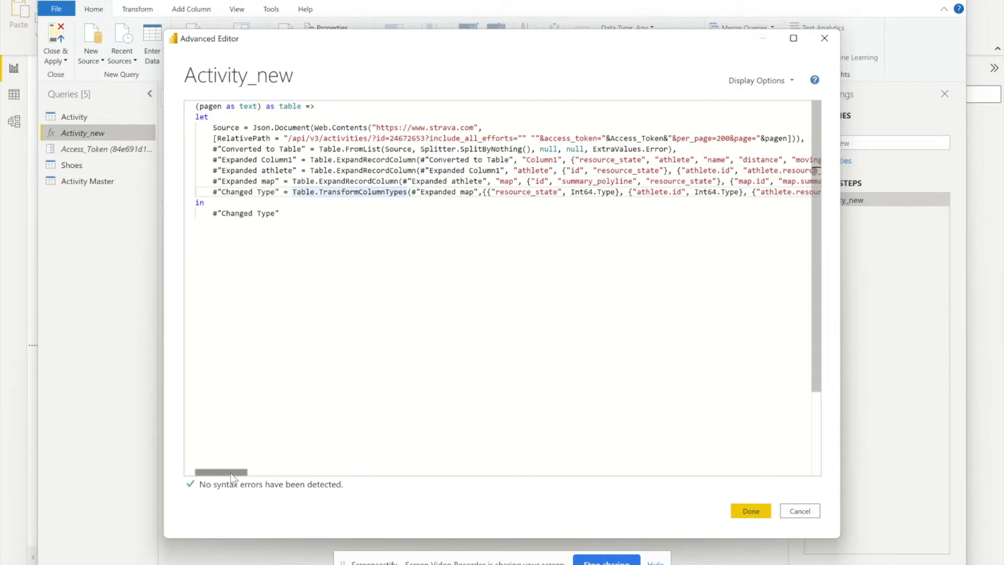
mouse_move(231, 476)
mouse_down()
mouse_move(250, 477)
mouse_move(216, 477)
mouse_up()
mouse_move(320, 131)
click(218, 107)
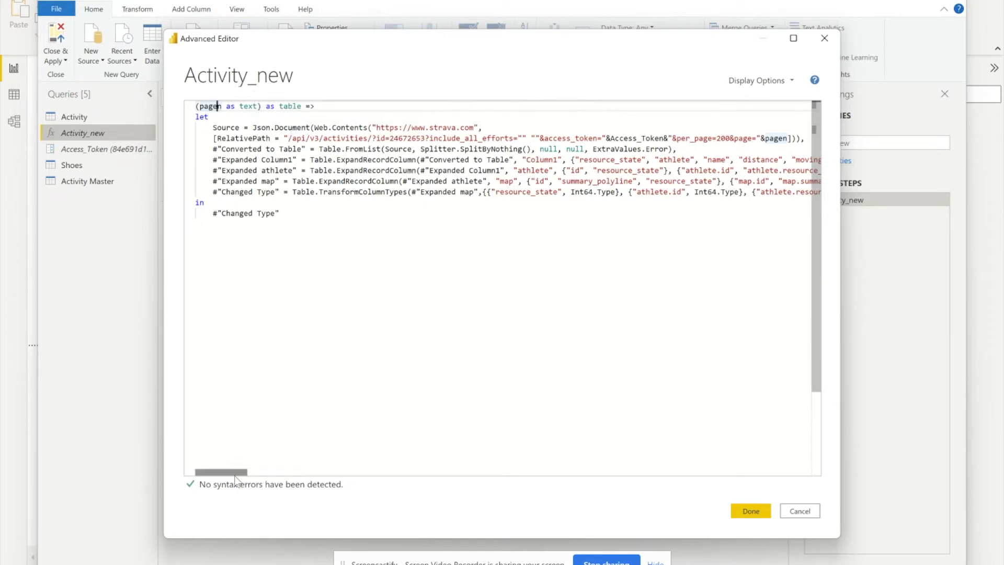
drag(238, 474, 242, 474)
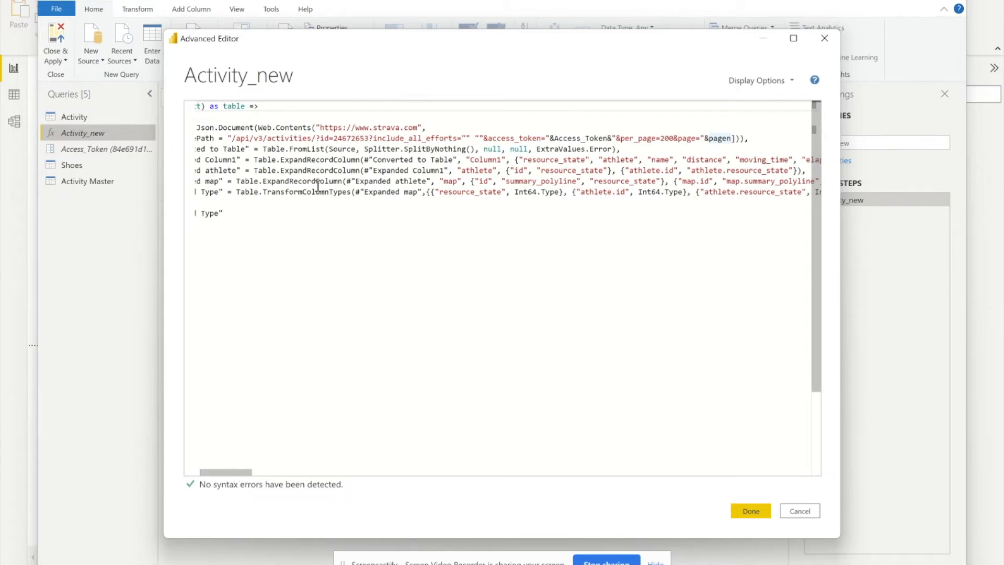
mouse_move(331, 191)
drag(241, 467, 235, 468)
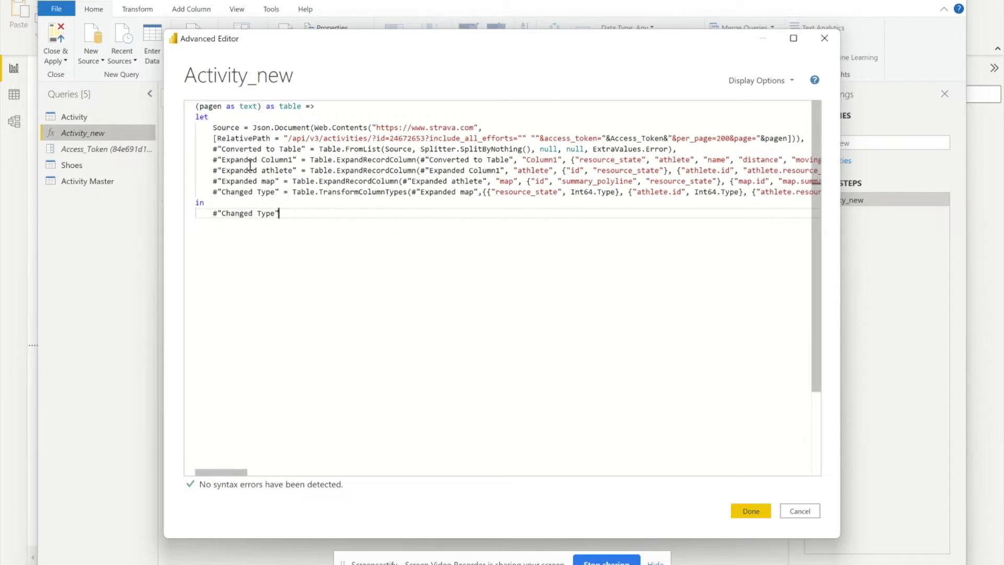
click(800, 512)
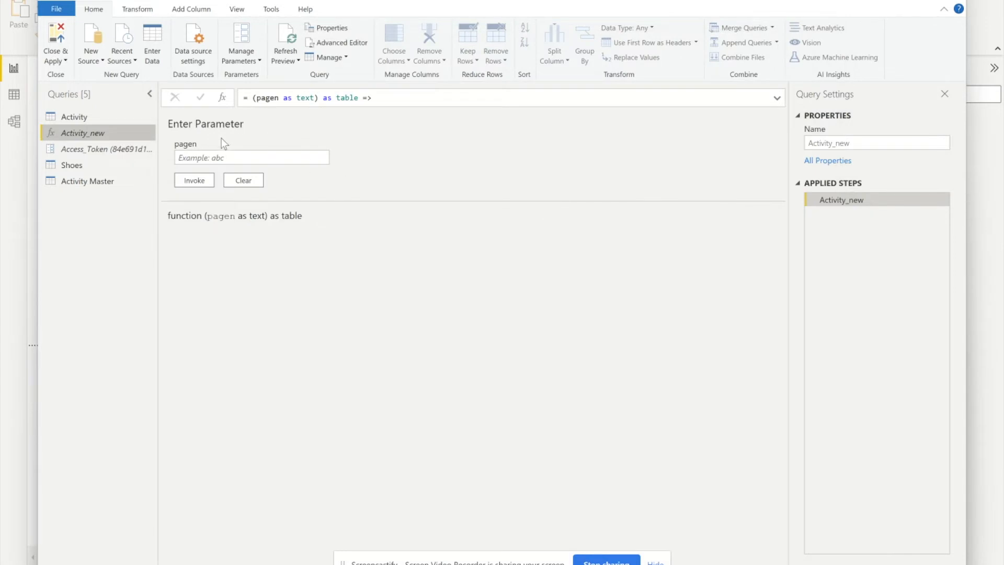
- Invoke the Activity_new function with pagen set to 1
click(214, 157)
click(205, 158)
text(1)
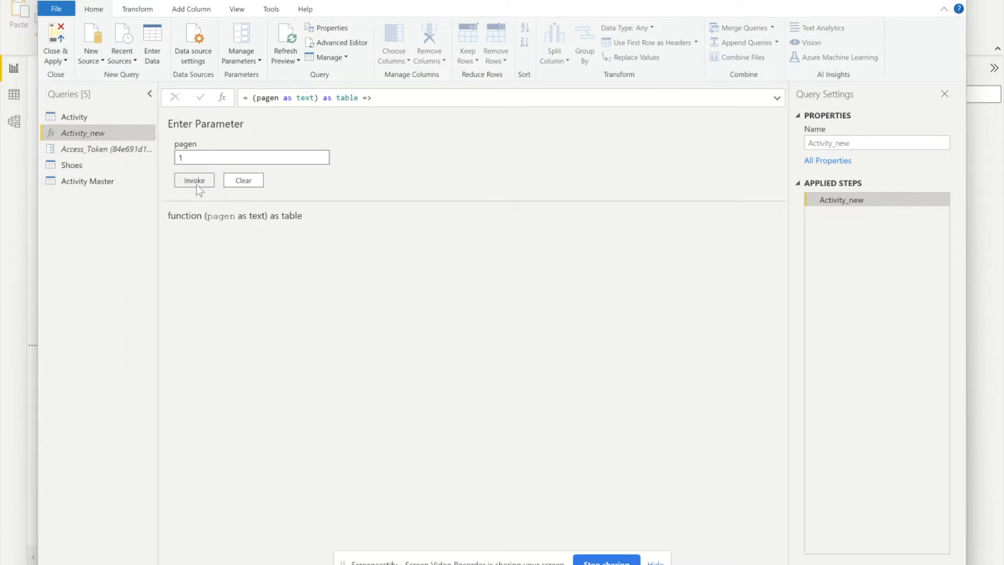
click(196, 182)
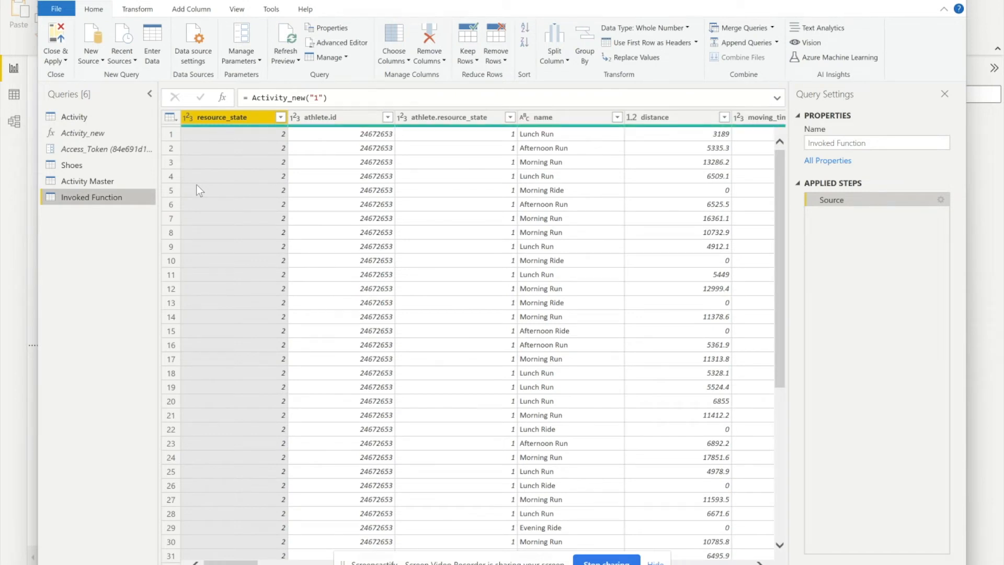
- Delete the Invoked Function query
right_click(107, 202)
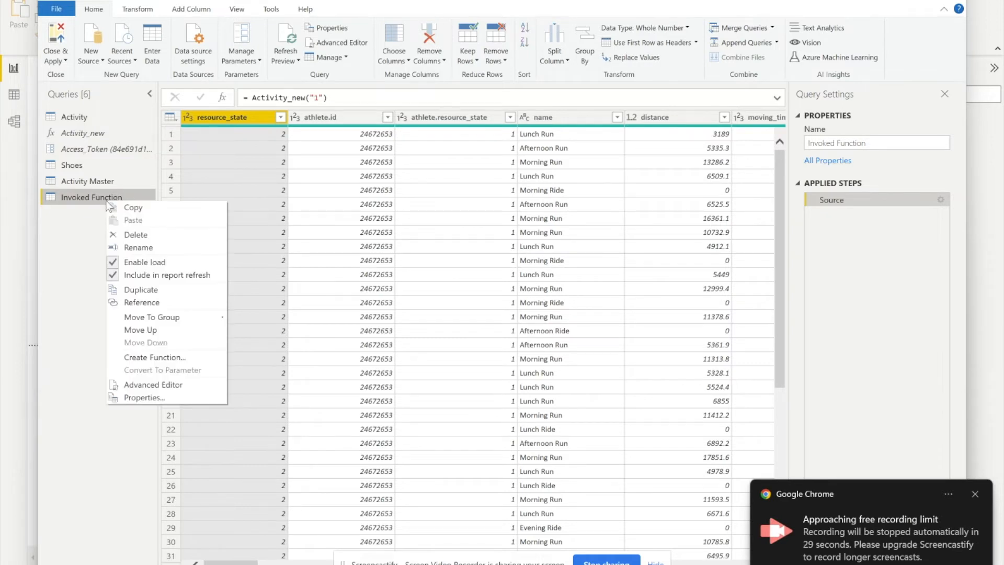
click(151, 236)
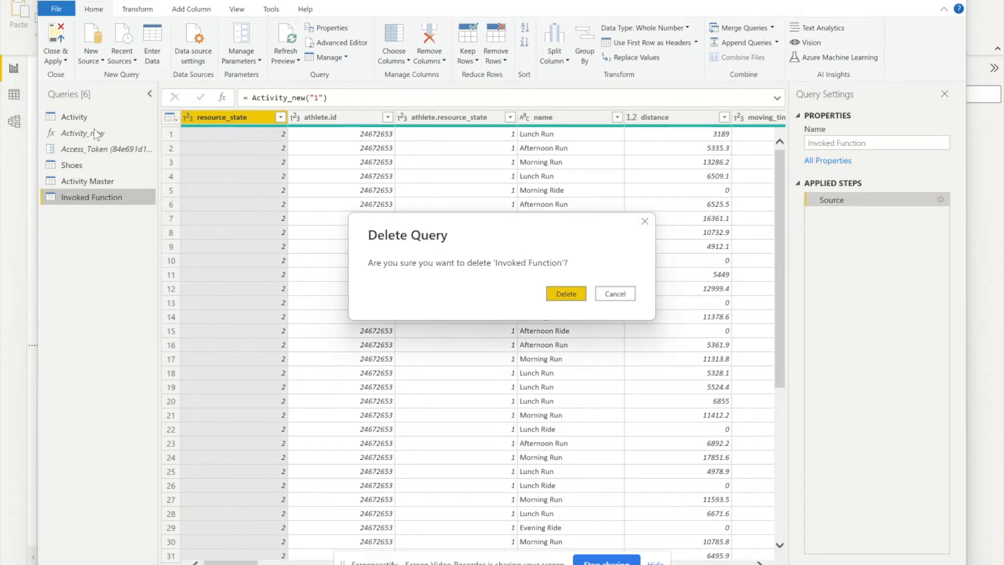
click(566, 294)
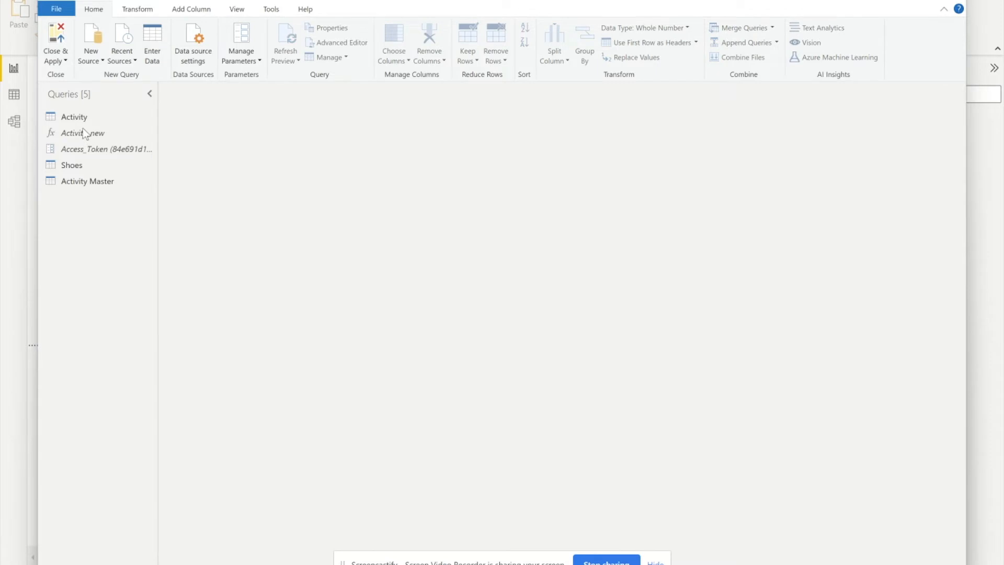
- Review the Activity query's applied steps from Source to Invoked Custom Function, including the custom function's settings
click(94, 117)
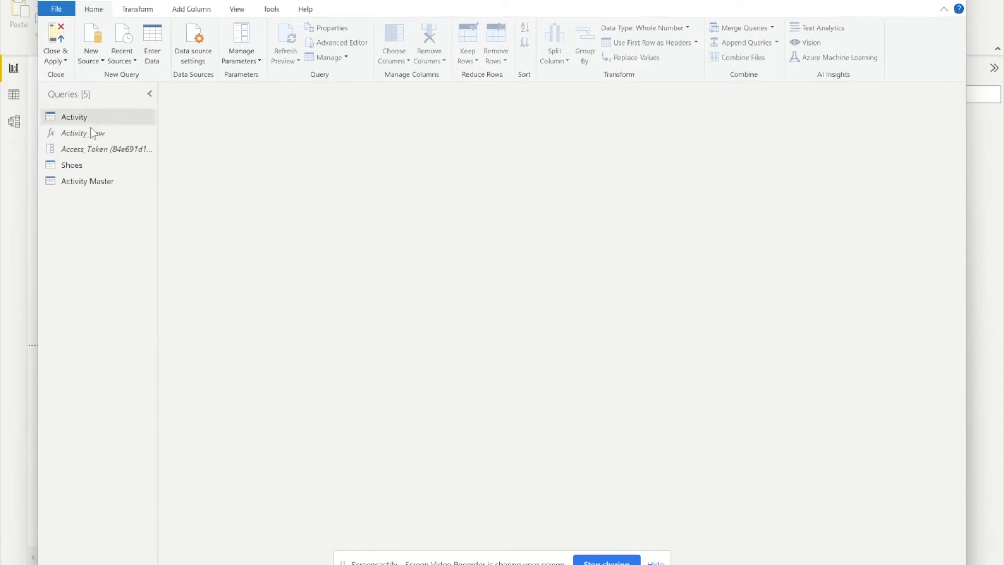
click(85, 117)
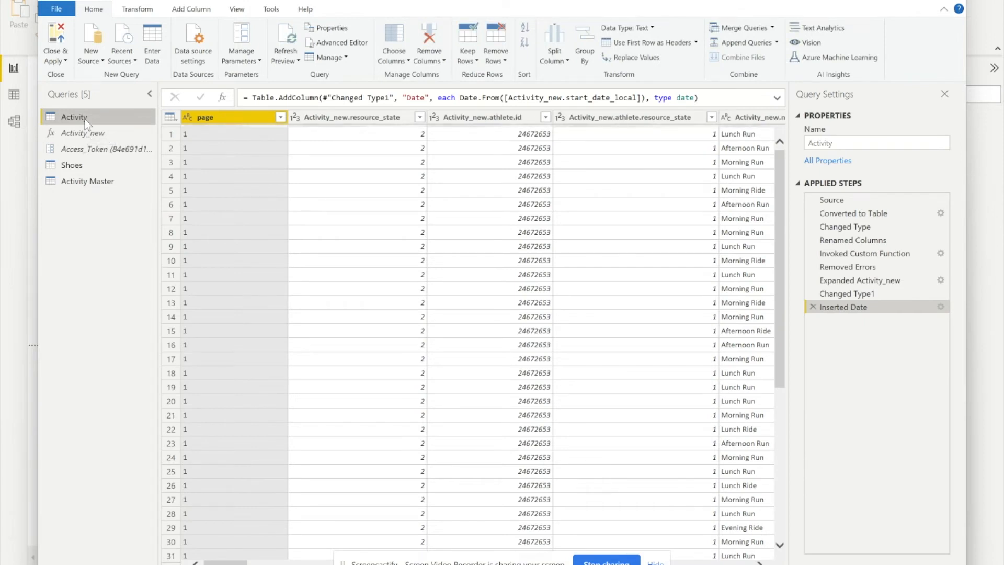
click(851, 199)
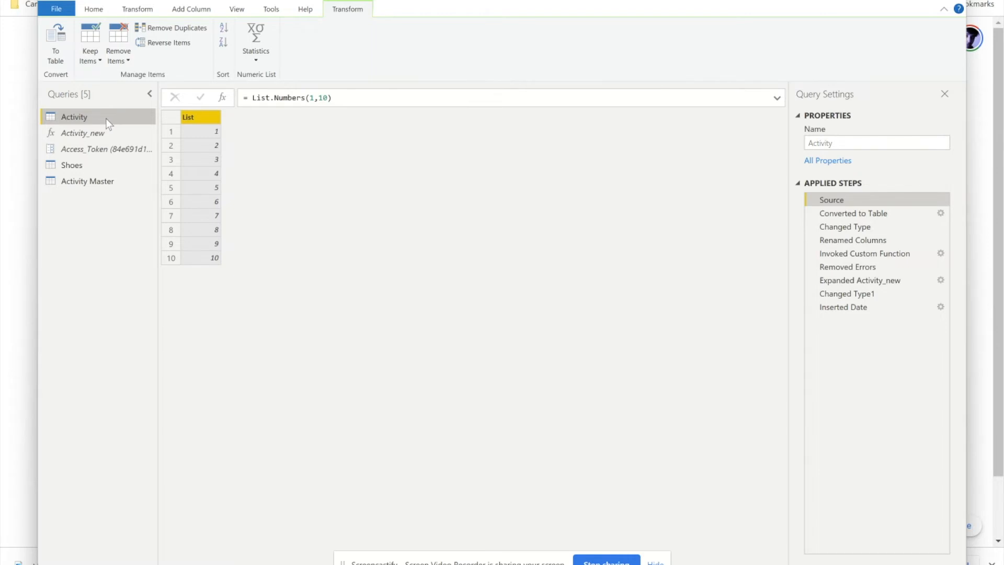
click(372, 95)
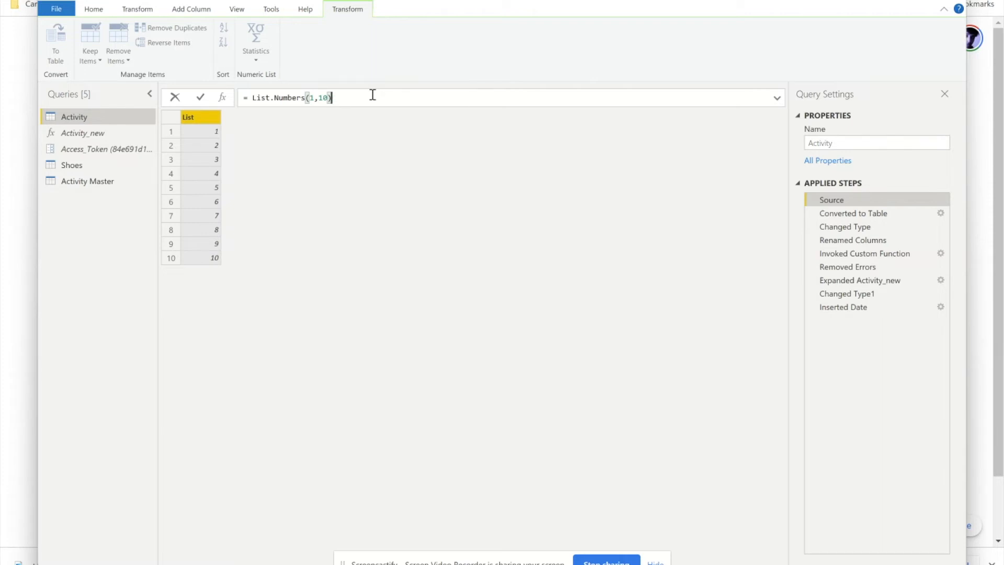
click(884, 212)
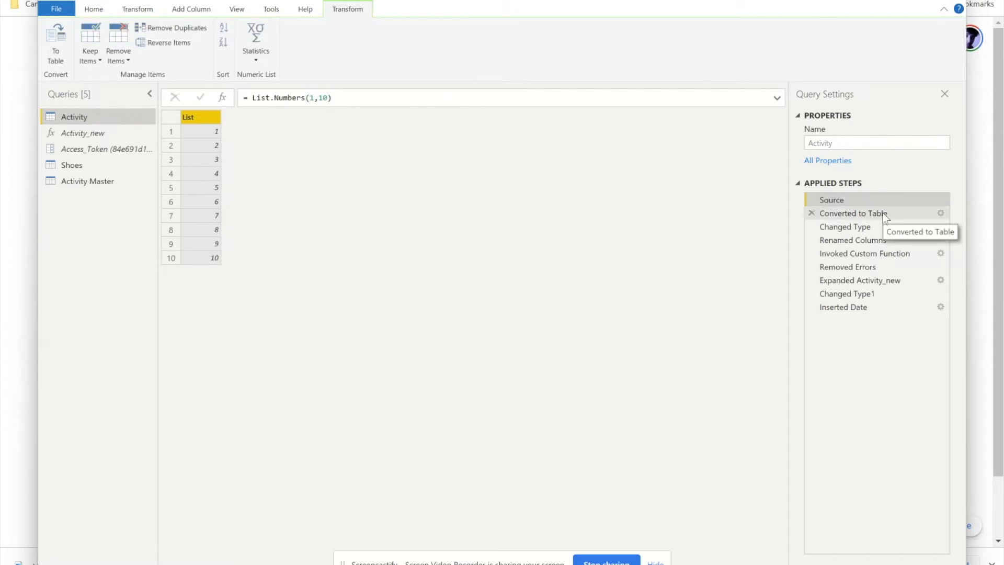
click(864, 227)
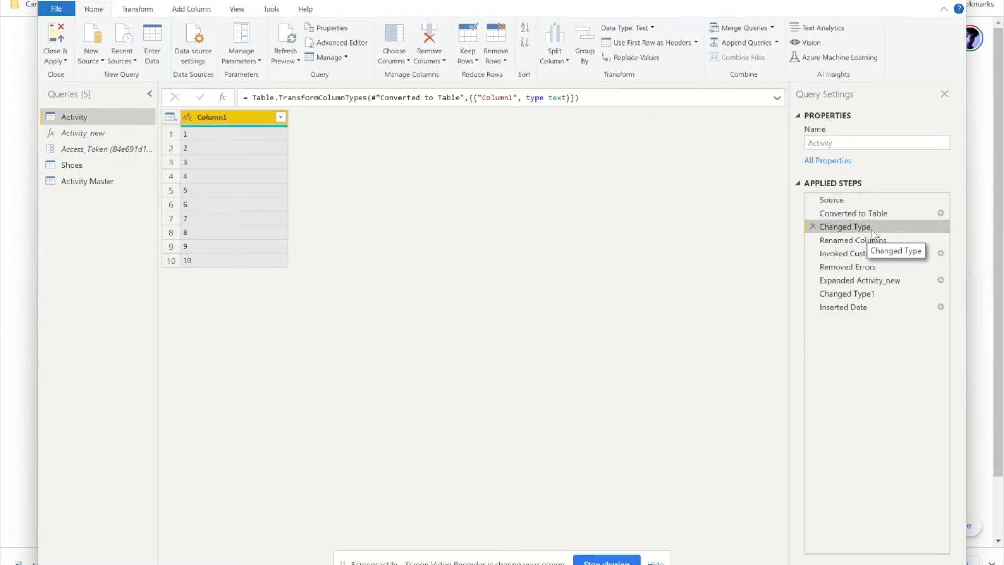
click(874, 253)
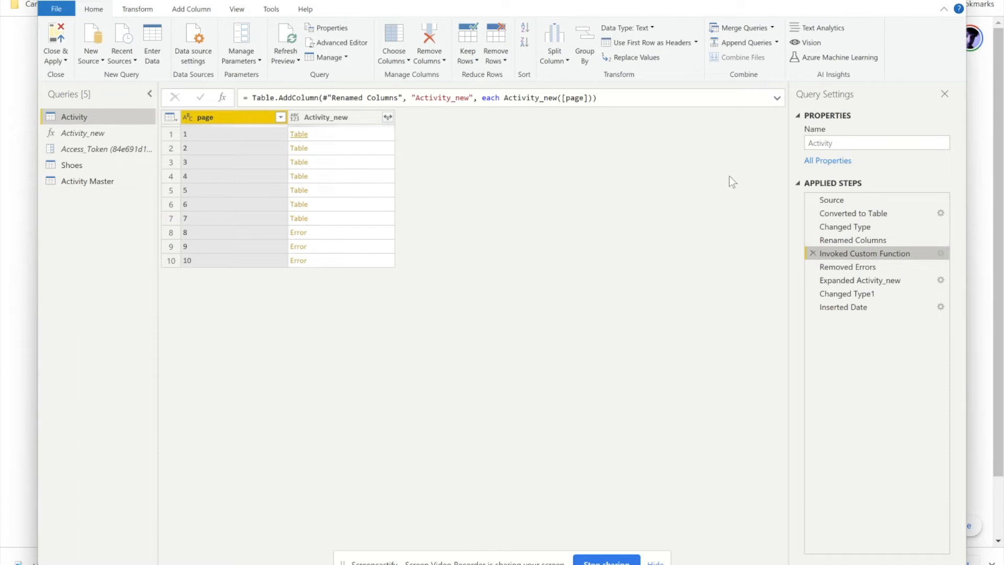
click(941, 253)
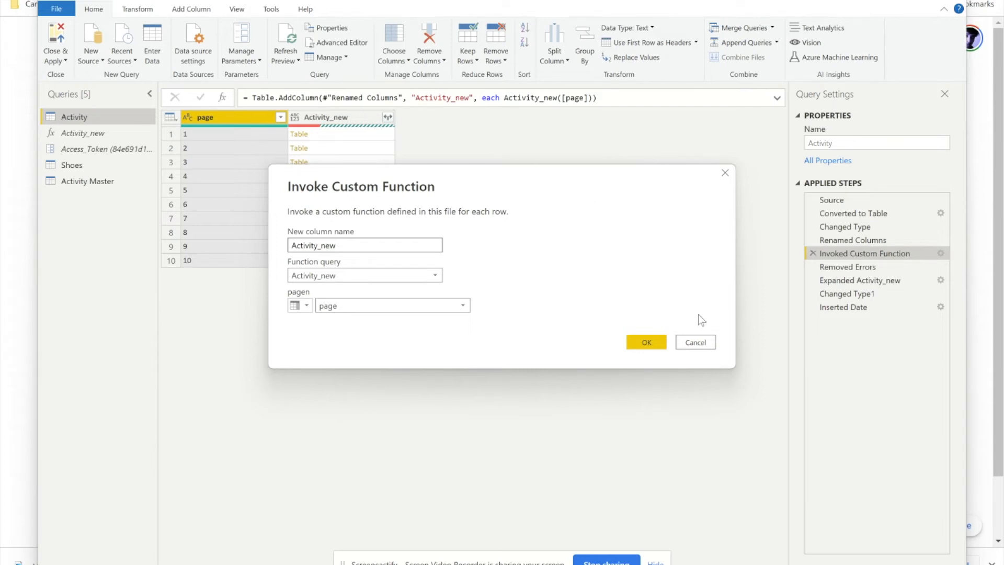
click(696, 342)
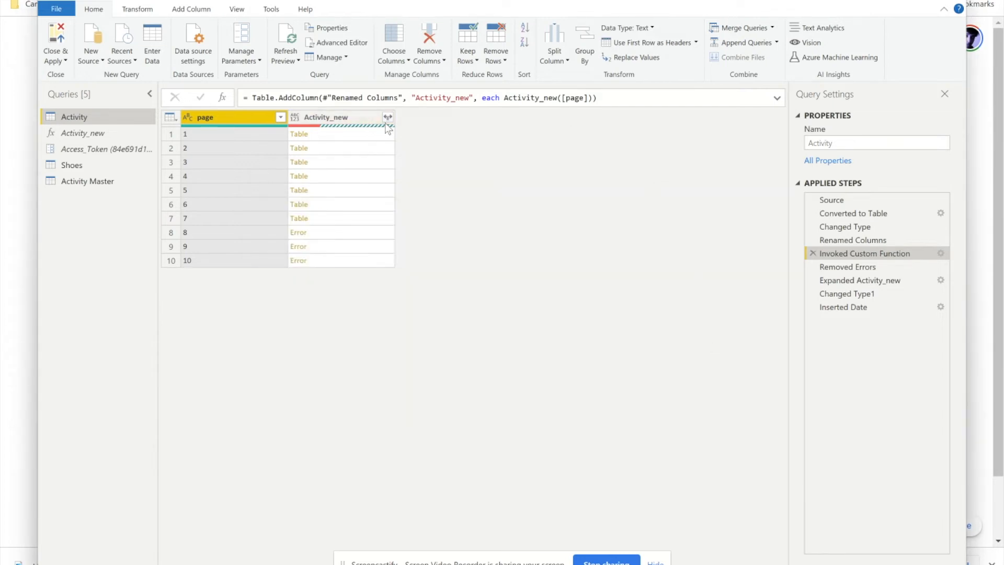
- Inspect the complete list of page values at the Activity query's Changed Type1 step without applying a filter
click(856, 292)
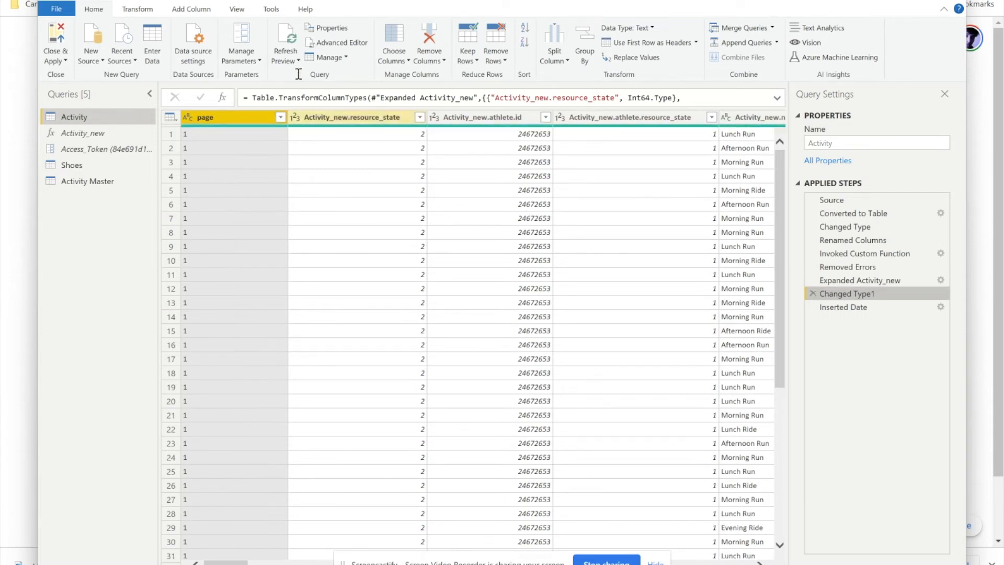
click(281, 117)
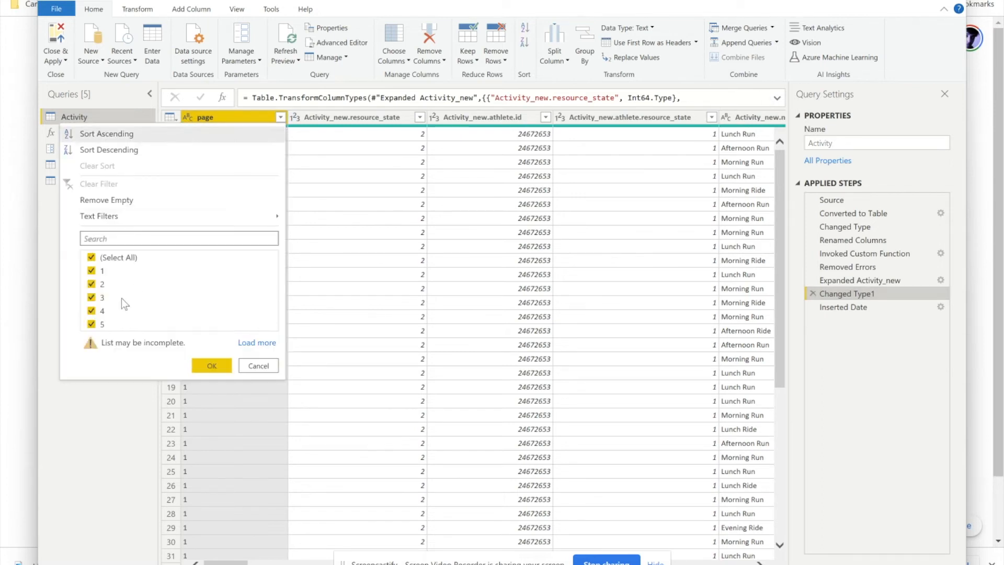
click(257, 343)
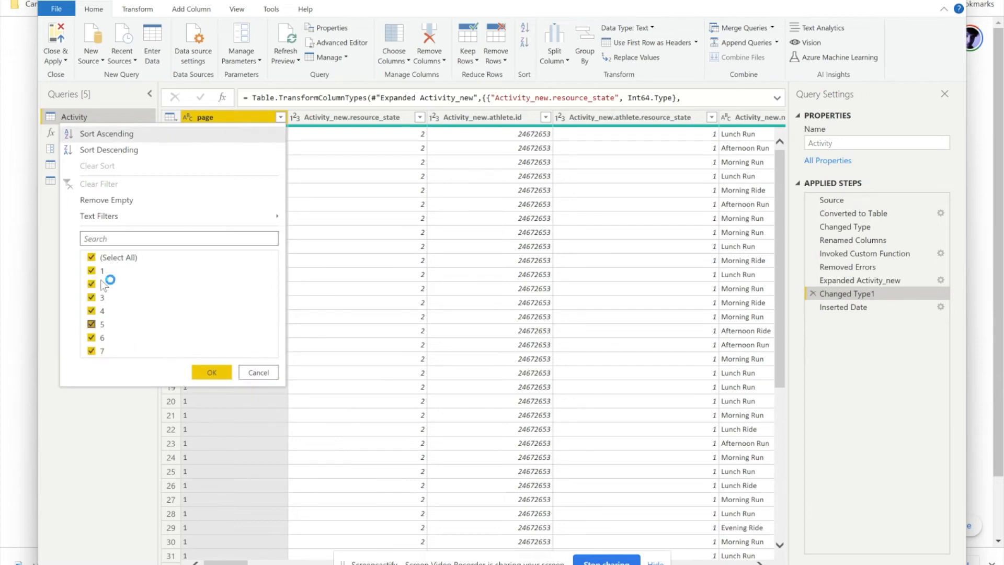
click(259, 377)
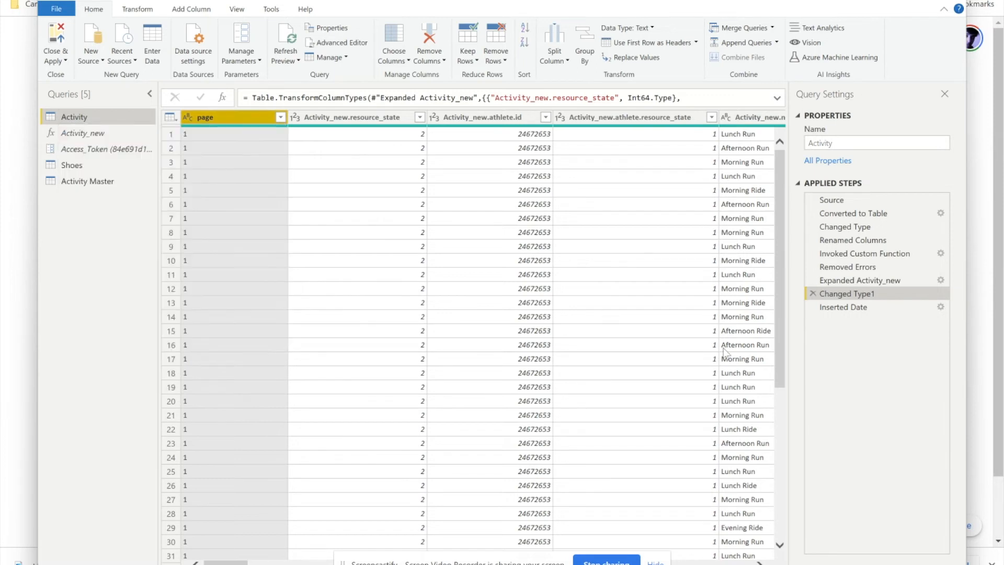
- Compare the Activity query's data at the Invoked Custom Function, Removed Errors and Expanded Activity_new steps
click(861, 268)
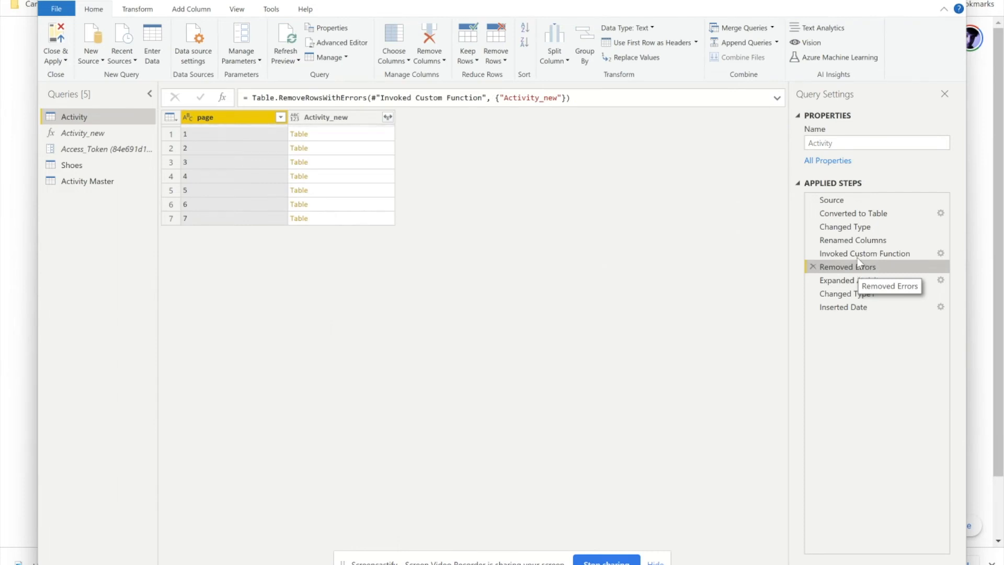
click(856, 255)
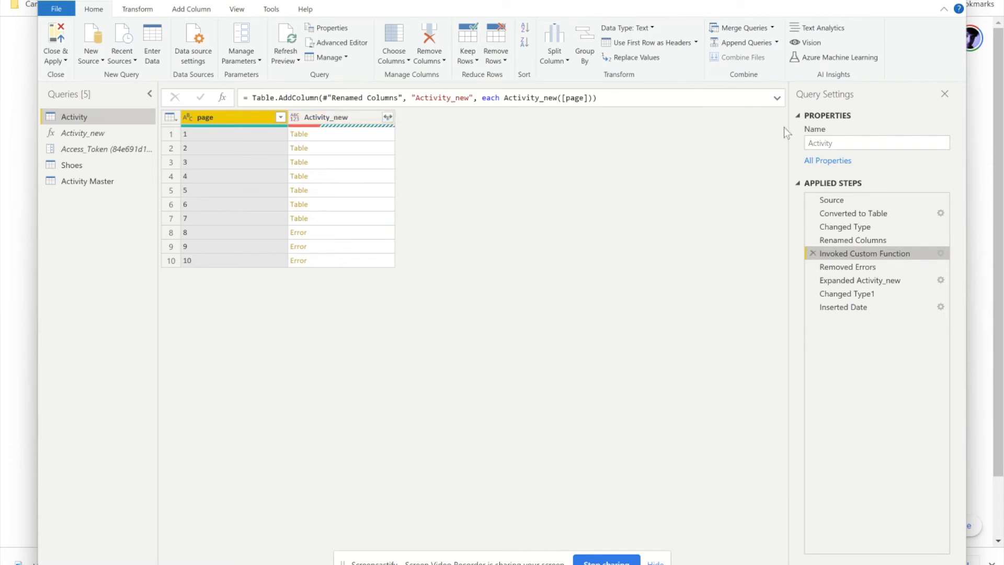
click(853, 268)
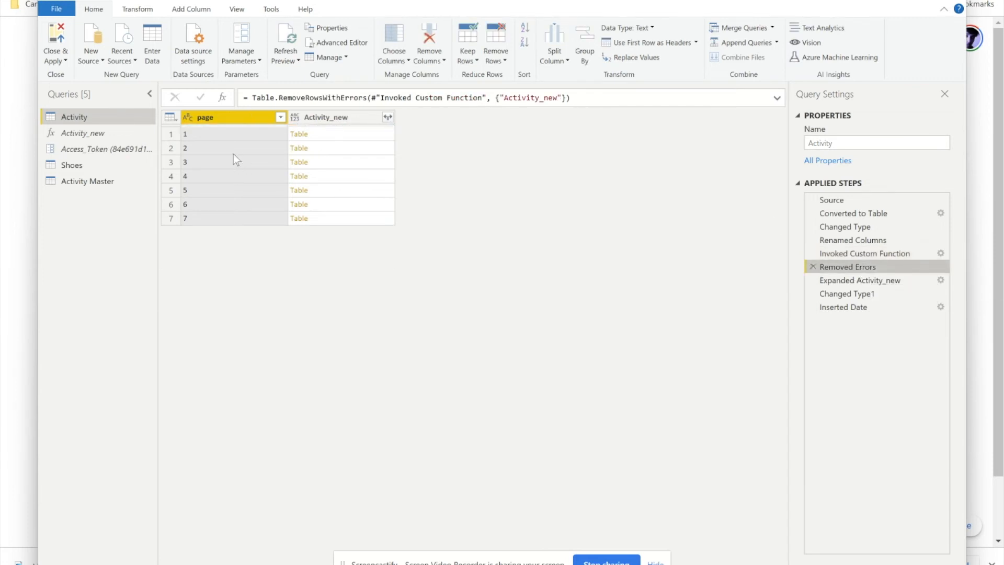
click(865, 281)
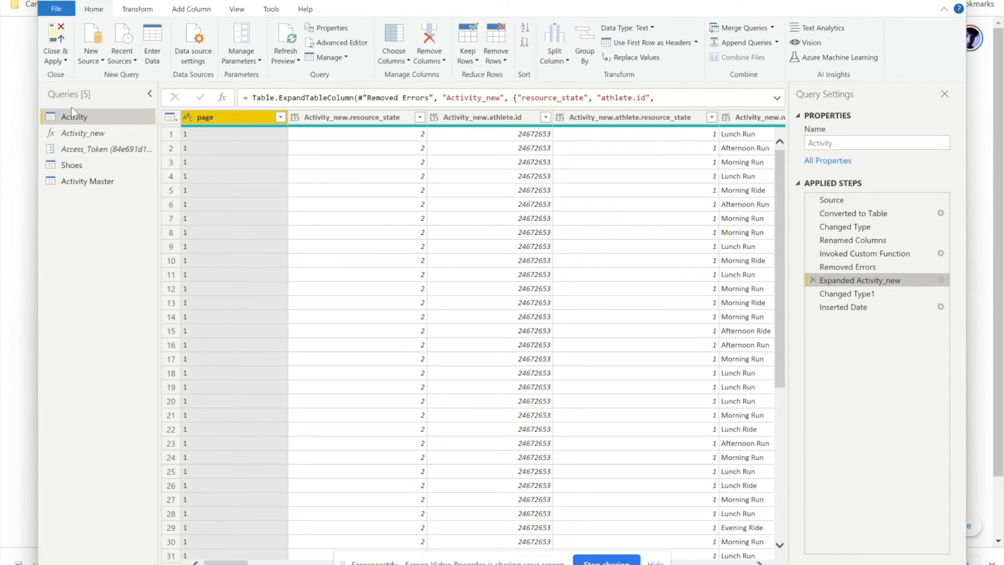
- Examine the full M code of the Activity_new function, including its paging parameter, without changing it
click(119, 137)
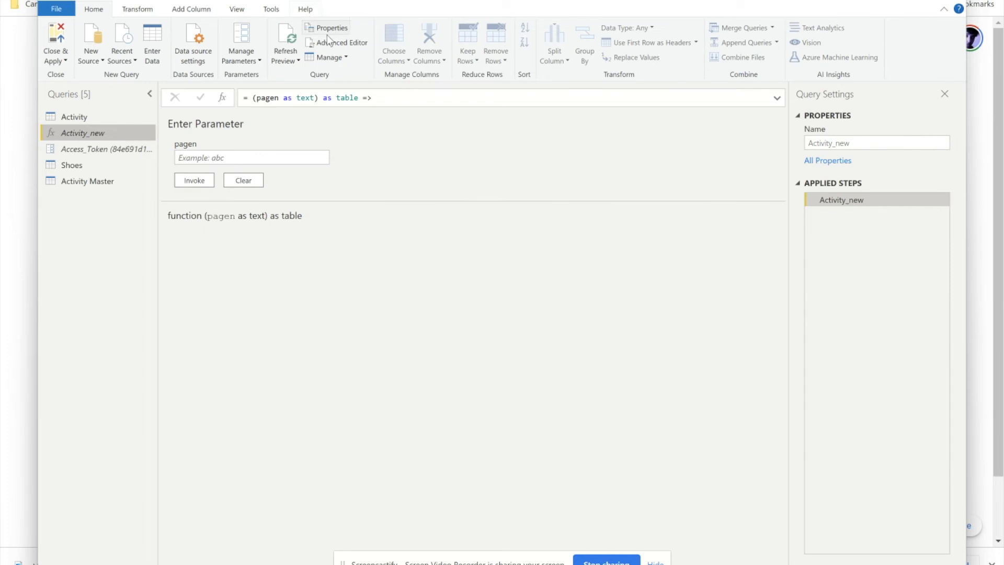
click(346, 54)
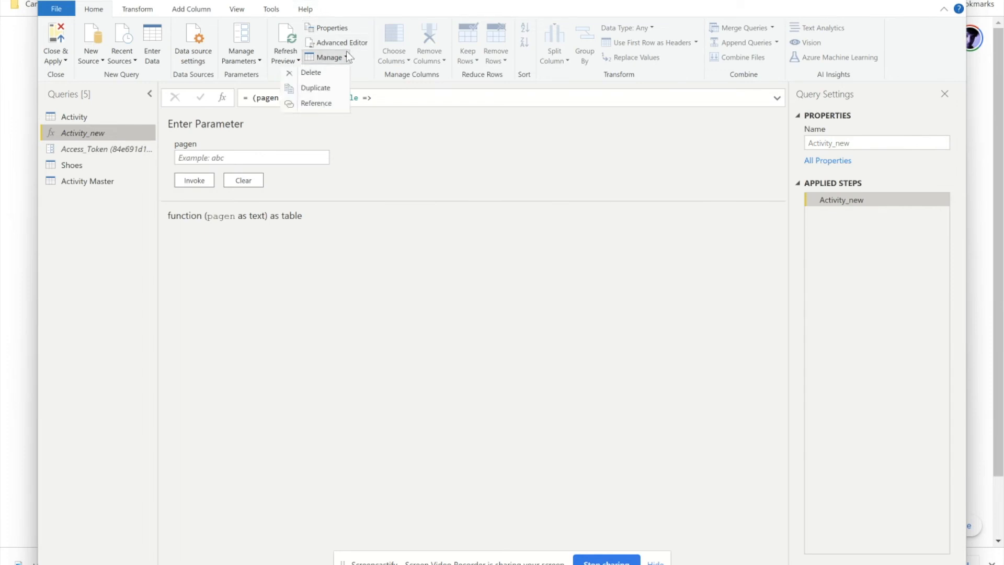
click(347, 45)
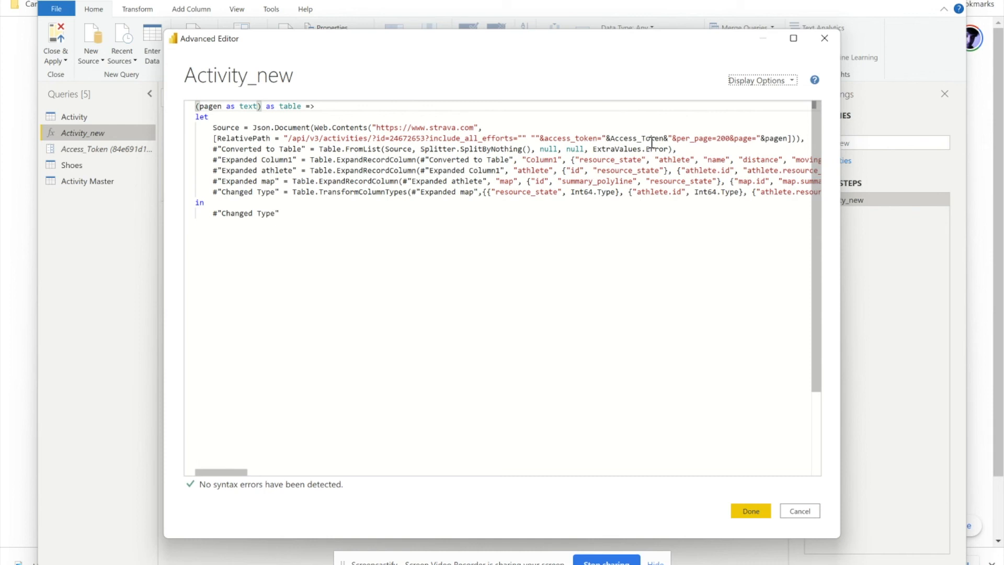
click(801, 513)
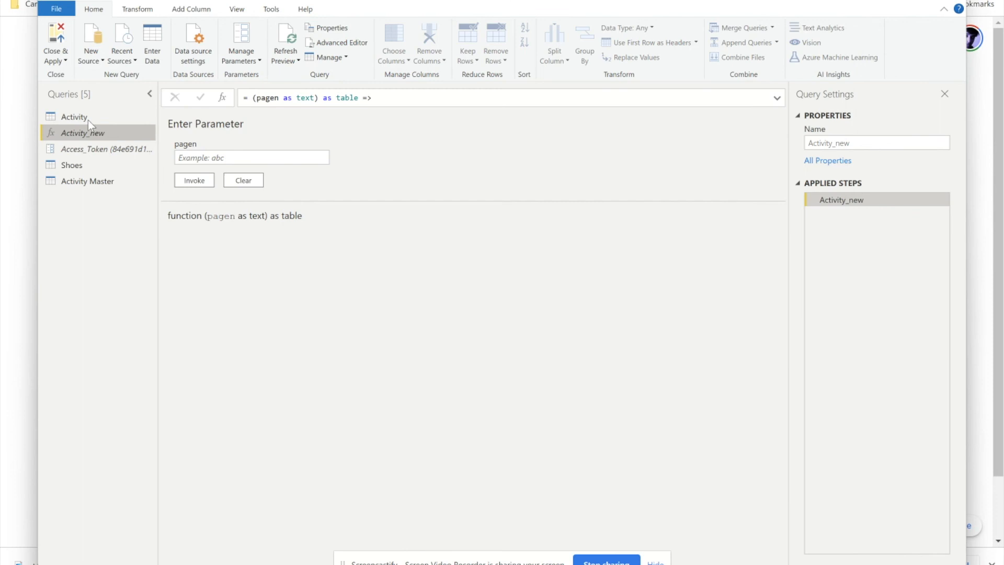
- Review the Activity, Shoes and Activity Master query tables, including Activity Master's distance, elevation and speed columns
click(77, 117)
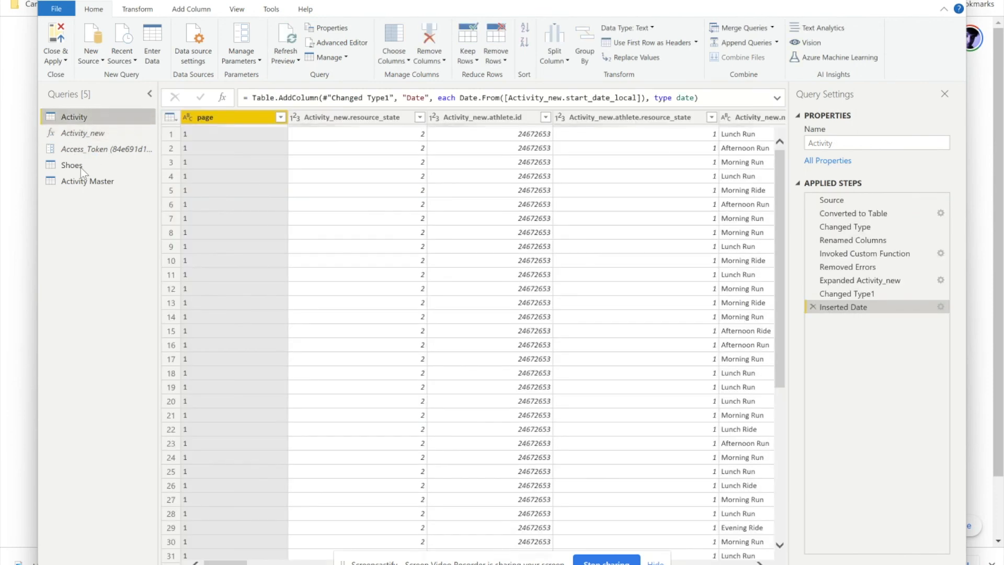
click(73, 165)
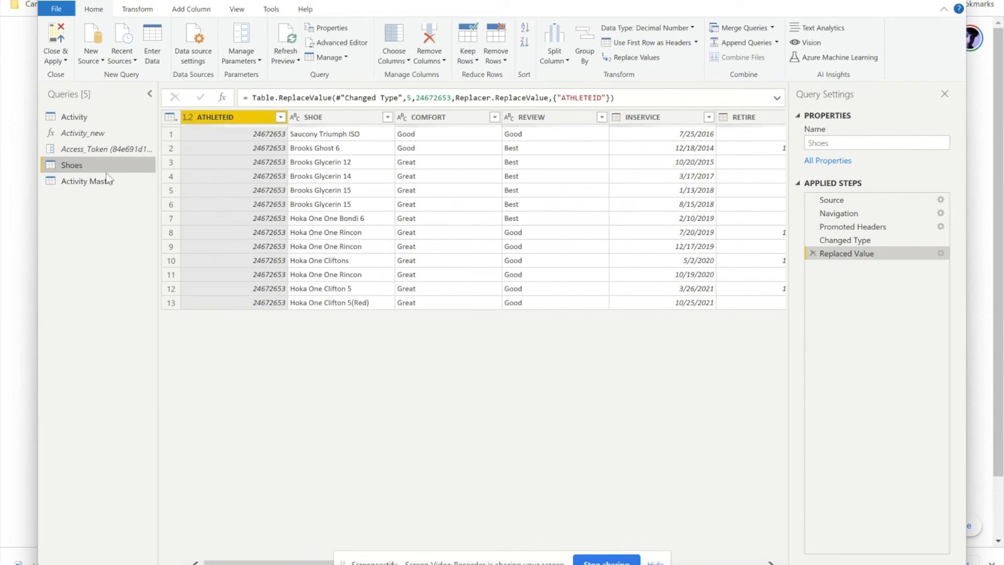
click(95, 184)
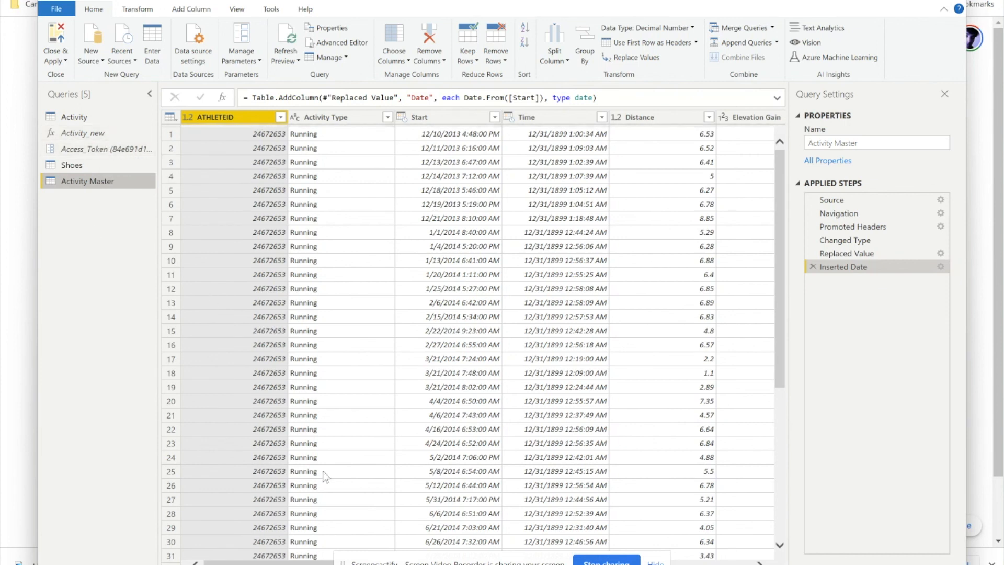
scroll(303, 546, right, 3)
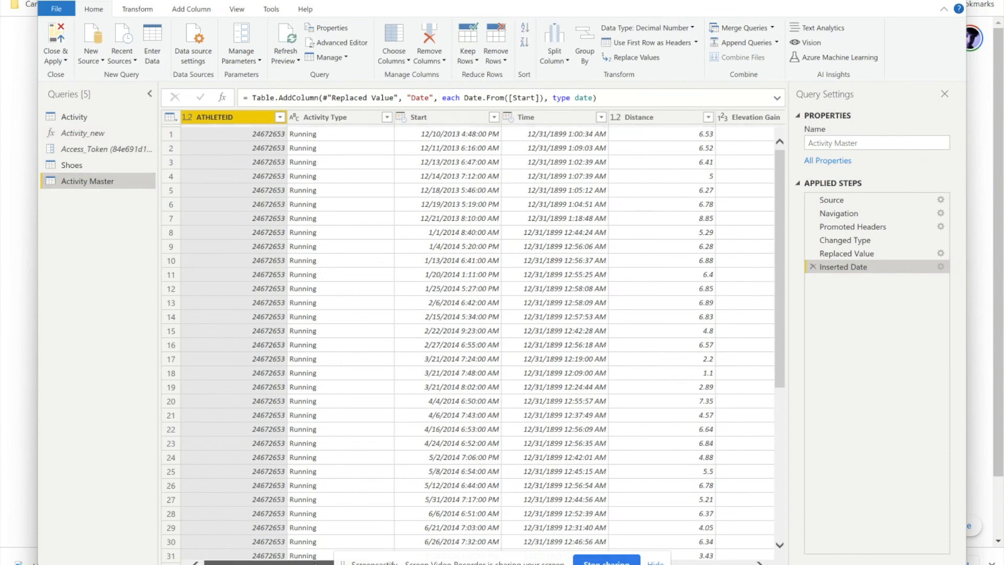
scroll(471, 340, right, 5)
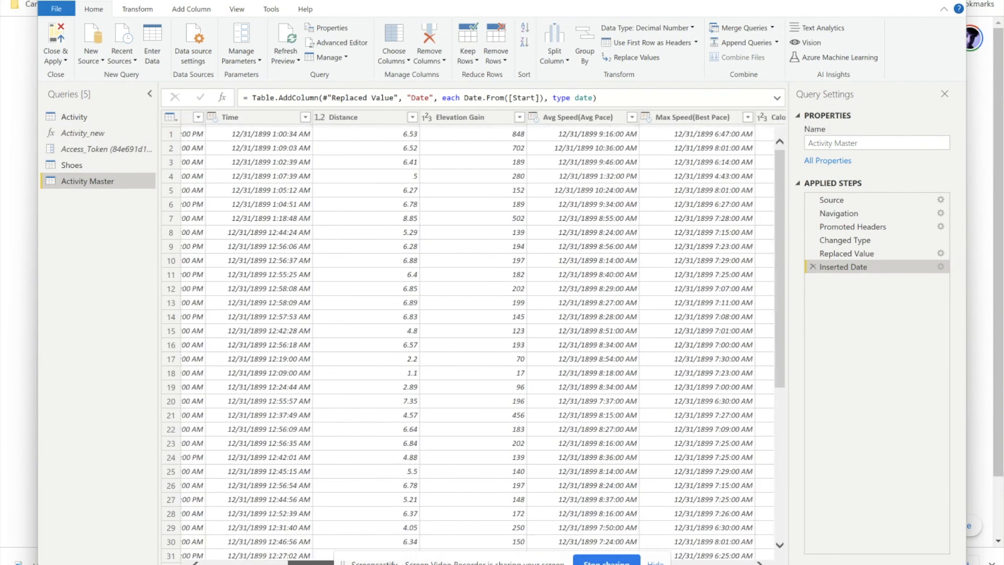